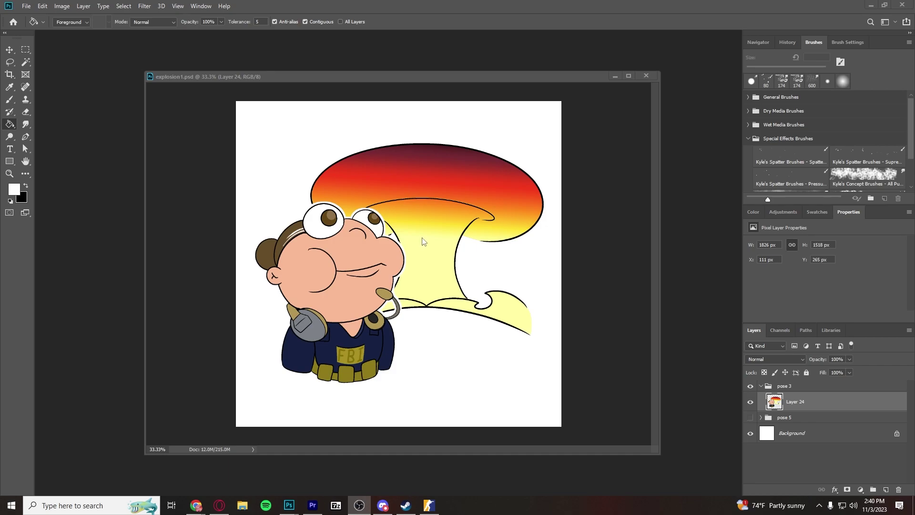
# Step: Show the explosion artwork's channels in Photoshop: RGB, Red, Green, Blue, Alpha 1 and Alpha 2
pyautogui.click(789, 333)
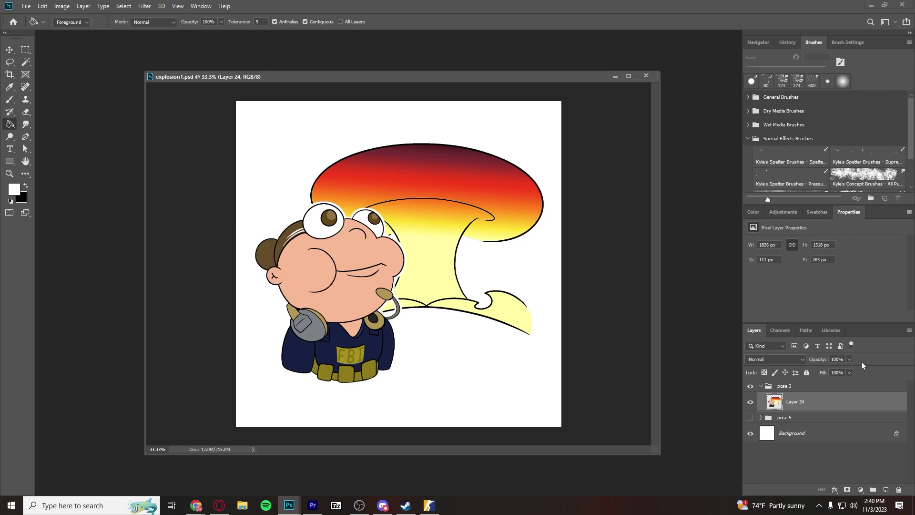
pyautogui.click(780, 330)
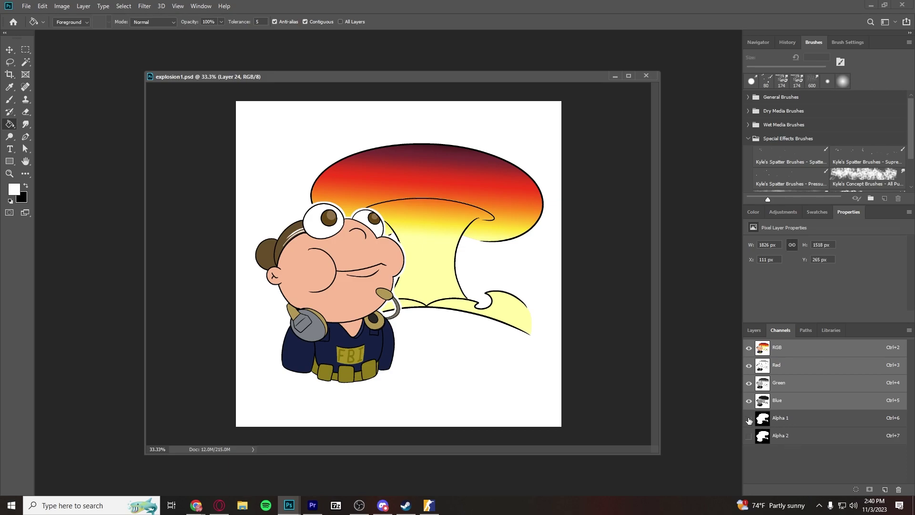
# Step: Display only the Alpha 1 mask as a white silhouette, toggling RGB to compare with the colour artwork
pyautogui.click(749, 418)
pyautogui.moveTo(749, 403); pyautogui.dragTo(749, 348)
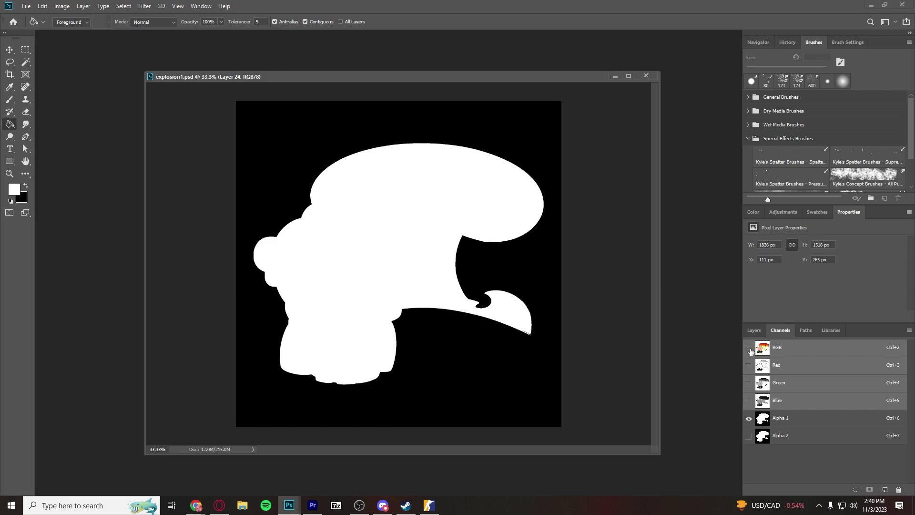
pyautogui.click(749, 348)
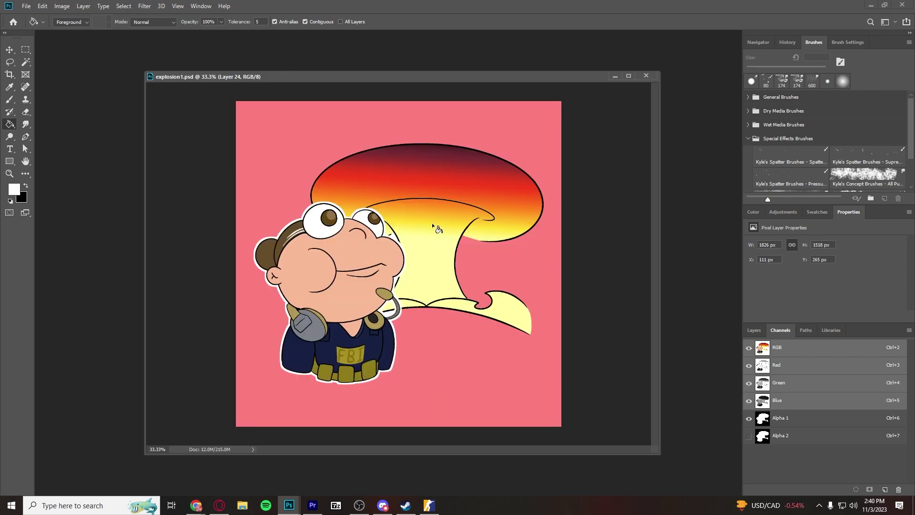
pyautogui.click(750, 349)
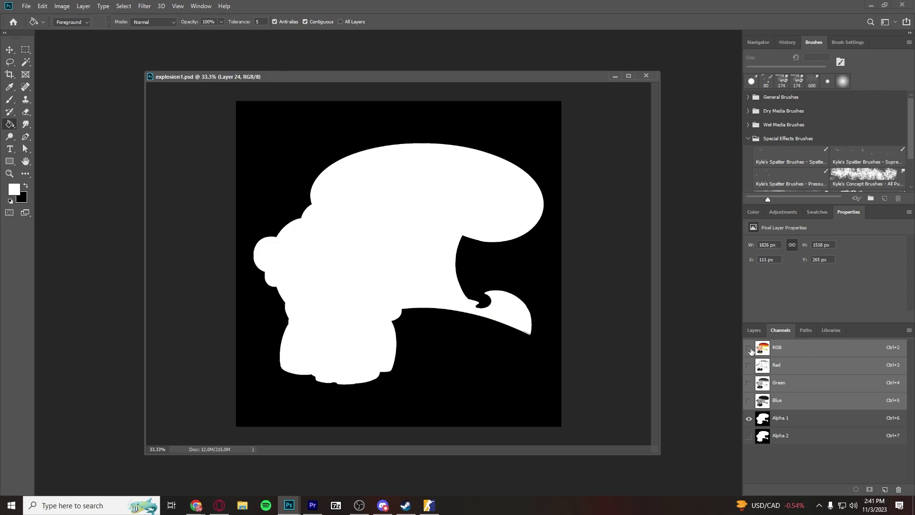
pyautogui.click(749, 348)
pyautogui.click(750, 348)
# Step: Restore the RGB view, then check the Targa option in the Save As format list and cancel
pyautogui.click(749, 348)
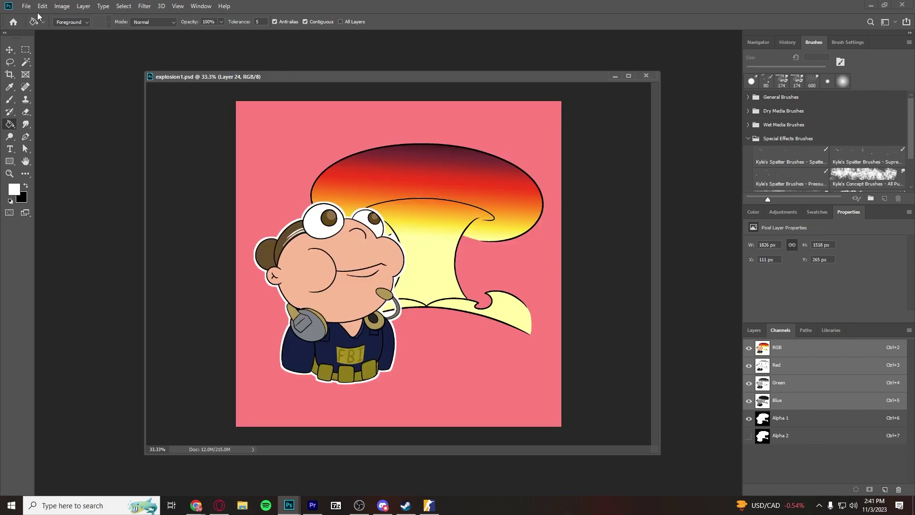
pyautogui.click(26, 6)
pyautogui.click(67, 113)
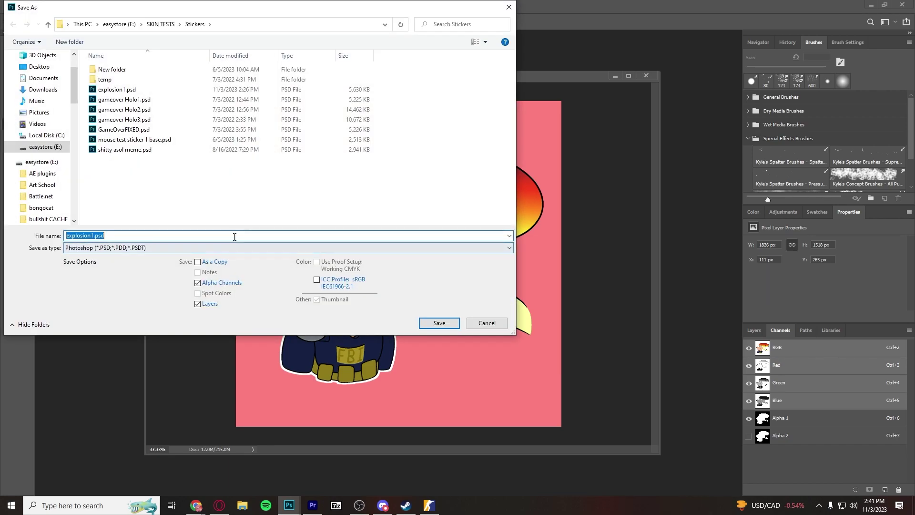
pyautogui.click(234, 247)
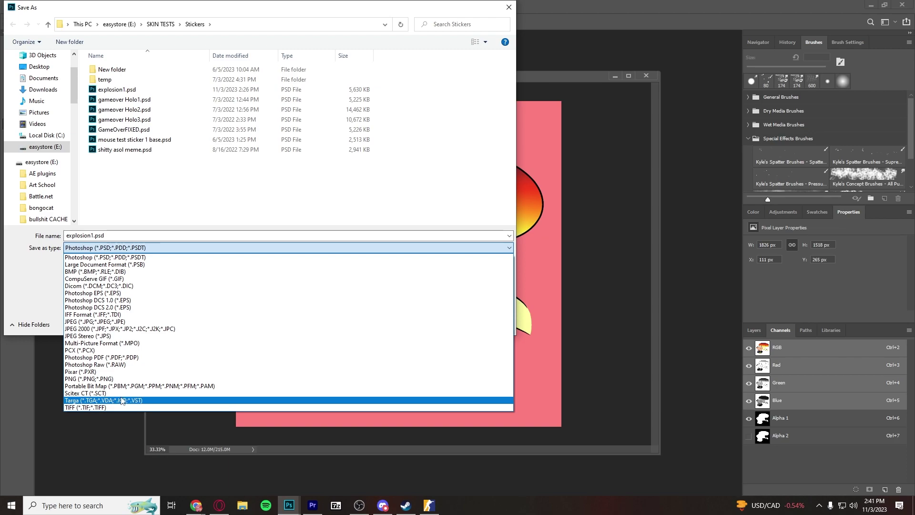
pyautogui.press('Escape')
pyautogui.press('Escape')
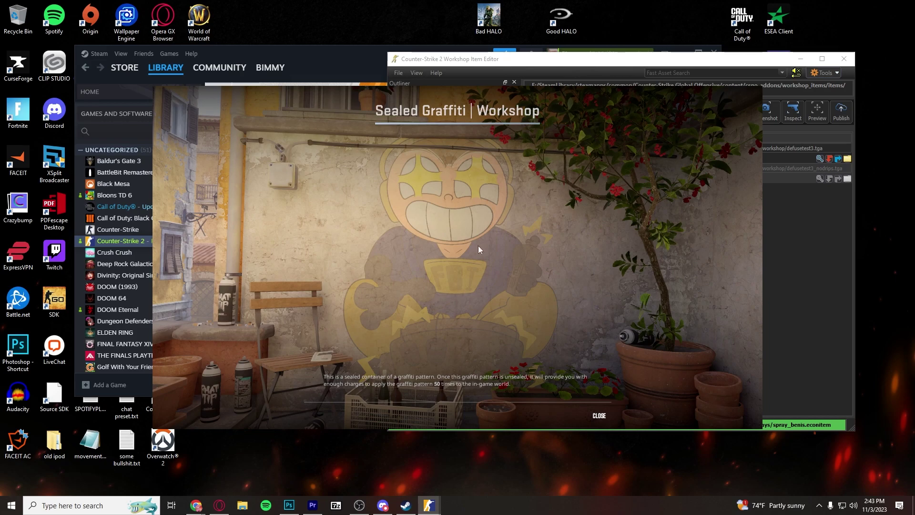
# Step: Close the preview and reset spray_boom's textures to default.tga and default_nodrips.tga
pyautogui.press('Escape')
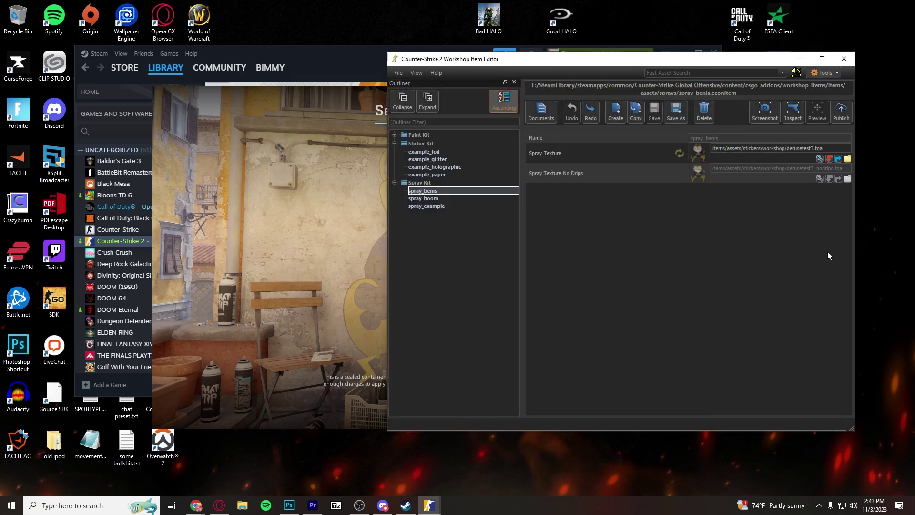
pyautogui.click(426, 199)
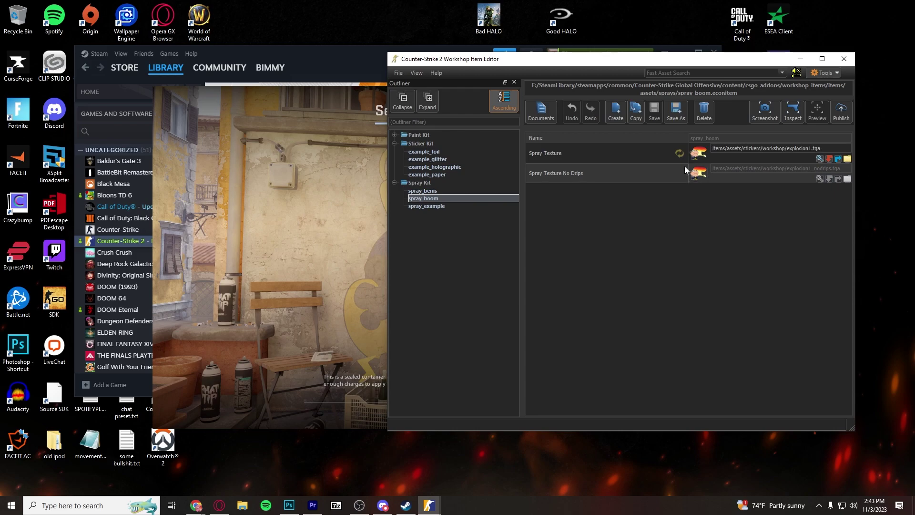
pyautogui.click(679, 153)
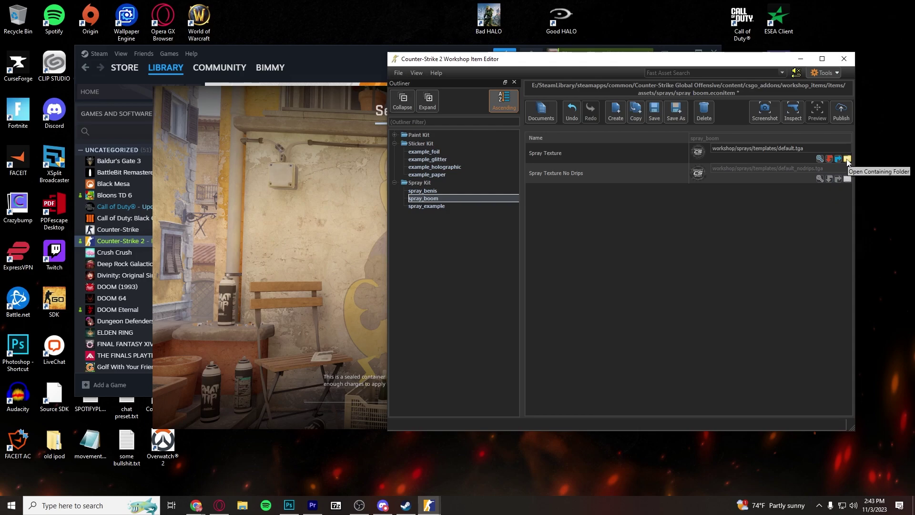
# Step: Set spray_boom's Spray Texture back to explosion1.tga, then bring up that asset's options in the picker
pyautogui.click(820, 159)
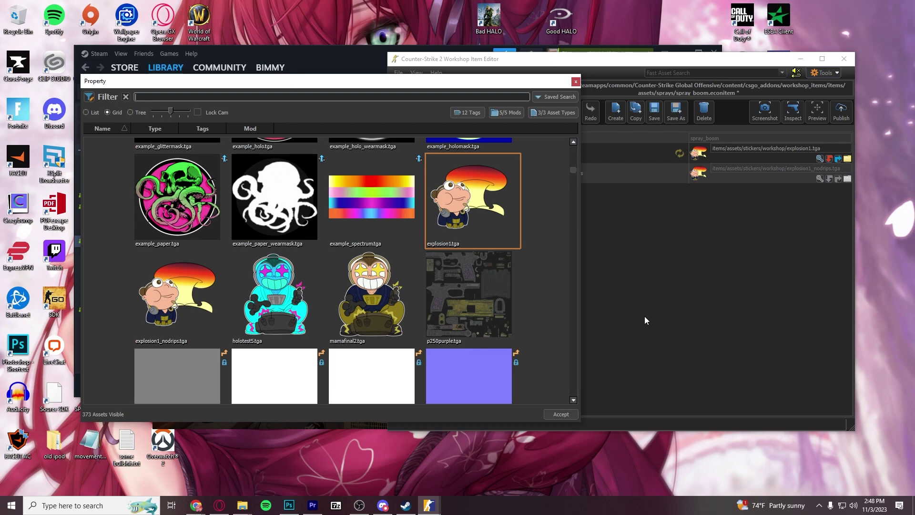
pyautogui.press('Escape')
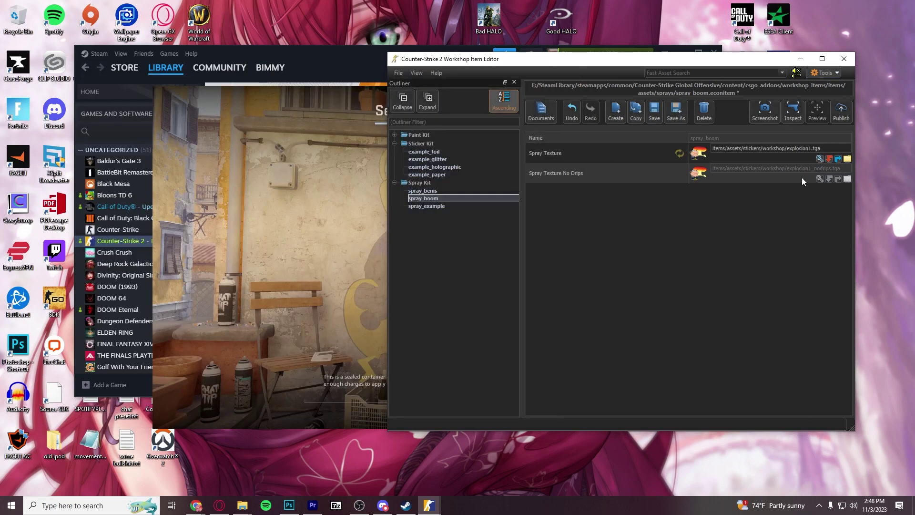
pyautogui.click(820, 158)
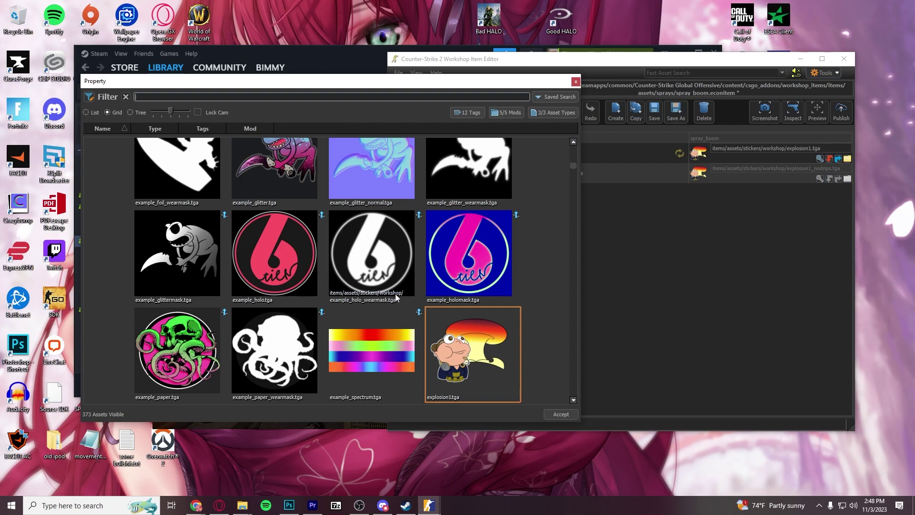
pyautogui.scroll(3, 467, 249)
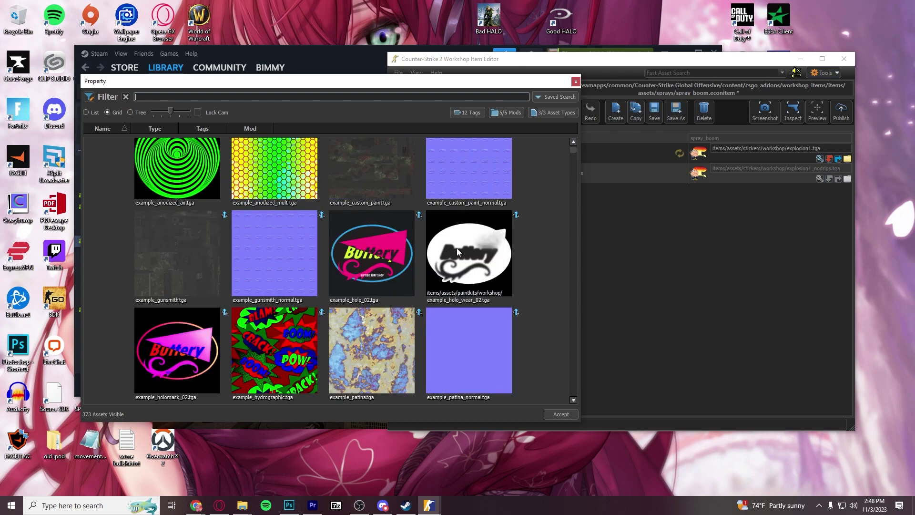
pyautogui.scroll(-3, 467, 249)
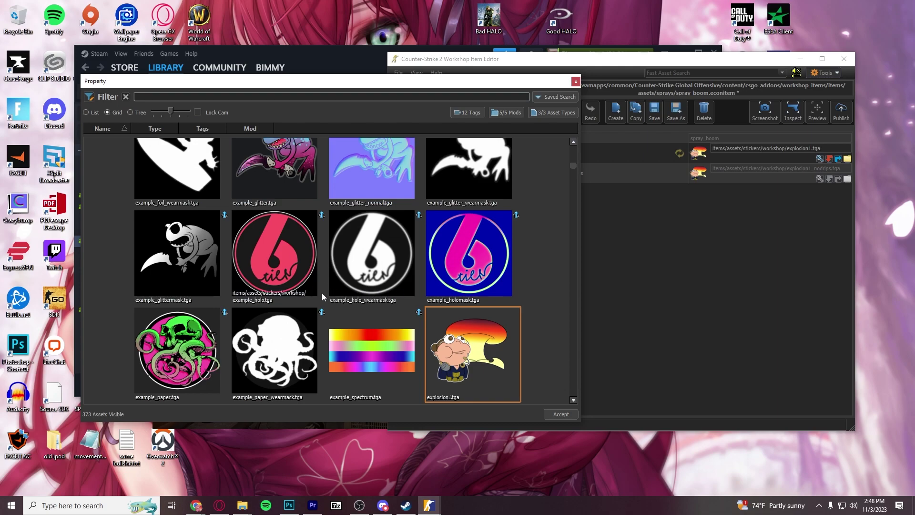
pyautogui.scroll(-2, 374, 247)
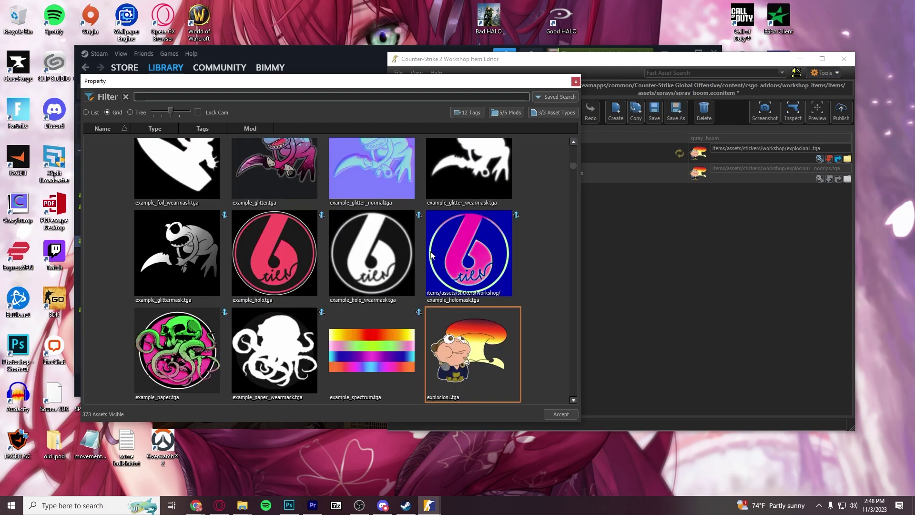
pyautogui.rightClick(454, 338)
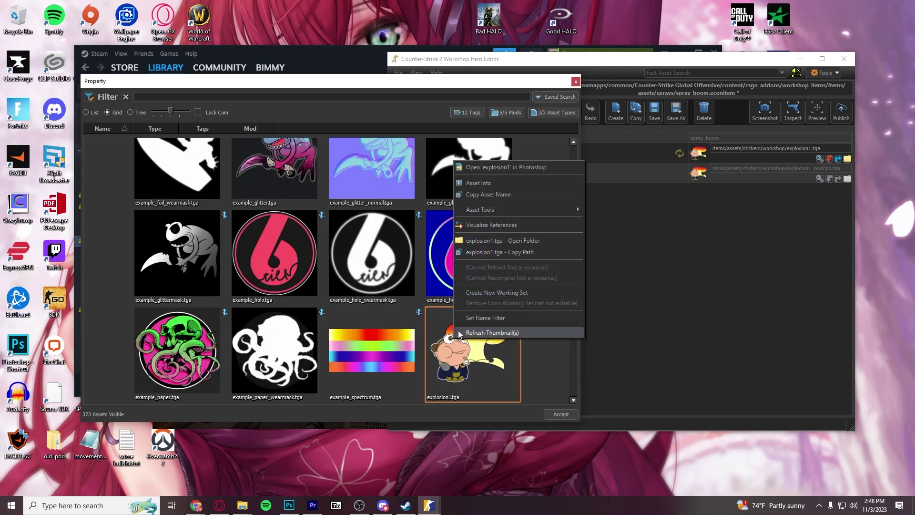
# Step: View explosion1.tga in its workshop stickers folder, then minimise Explorer and close the graffiti preview
pyautogui.click(520, 240)
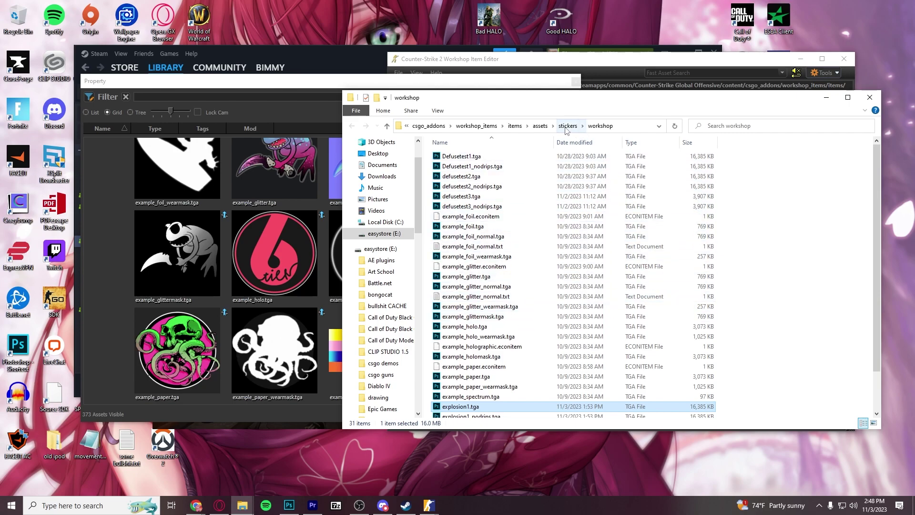
pyautogui.click(826, 100)
pyautogui.click(807, 258)
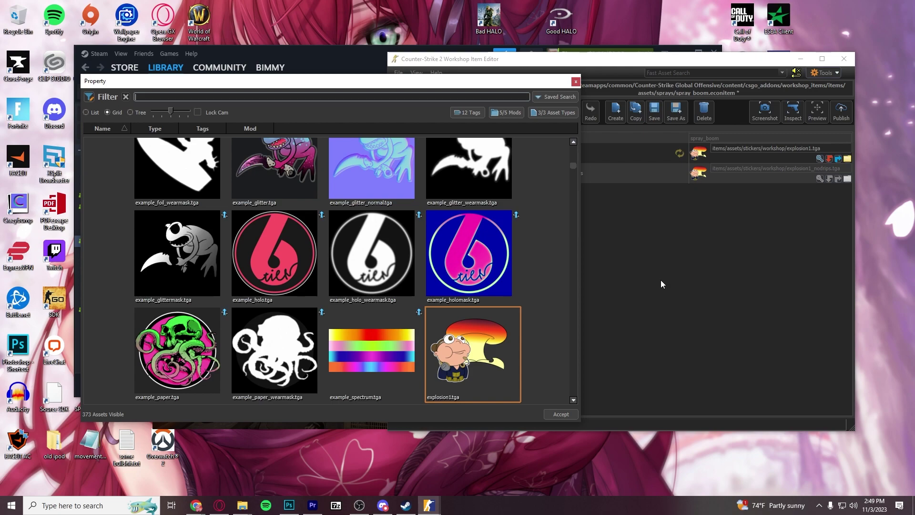
# Step: Reopen the Spray Texture picker and accept explosion1.tga as spray_boom's texture
pyautogui.click(585, 94)
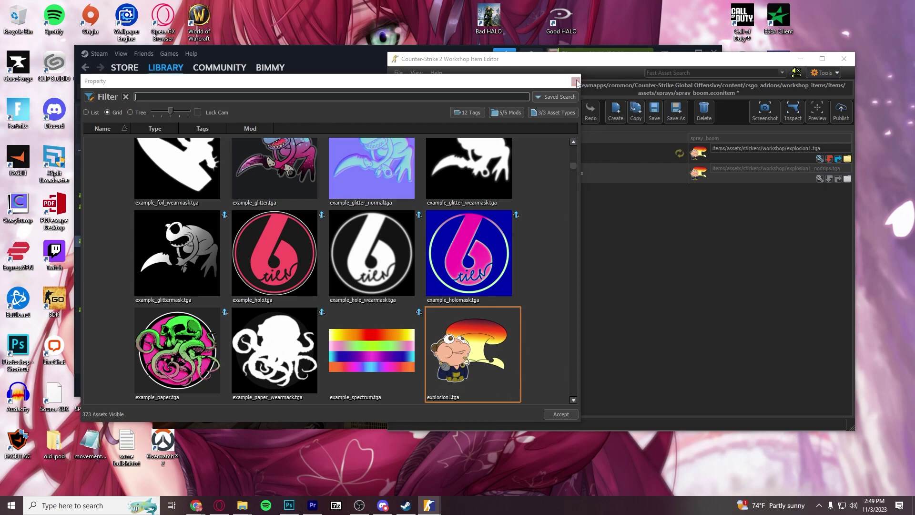
pyautogui.click(577, 82)
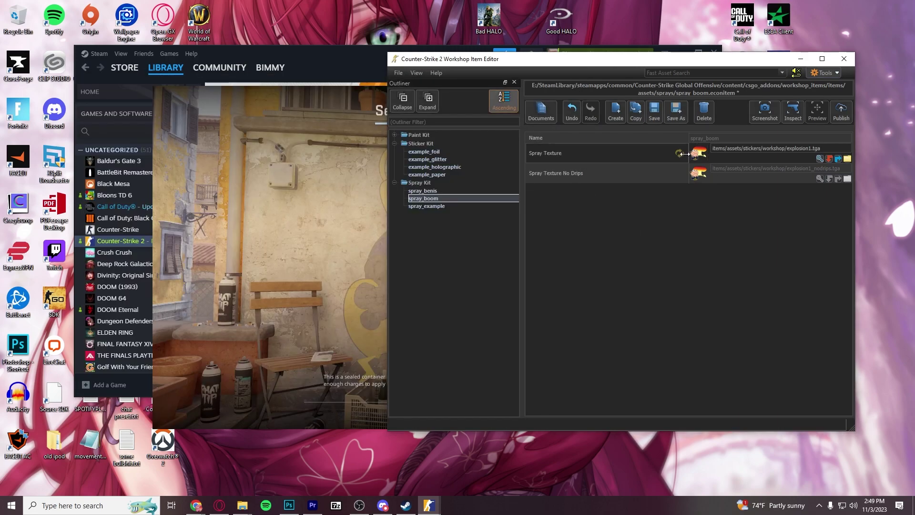
pyautogui.click(819, 158)
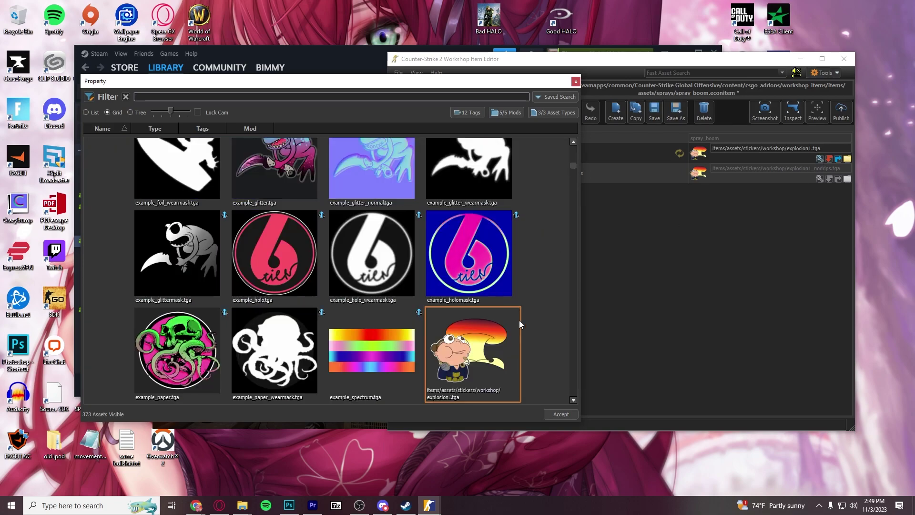
pyautogui.scroll(-5, 524, 299)
pyautogui.scroll(2, 543, 293)
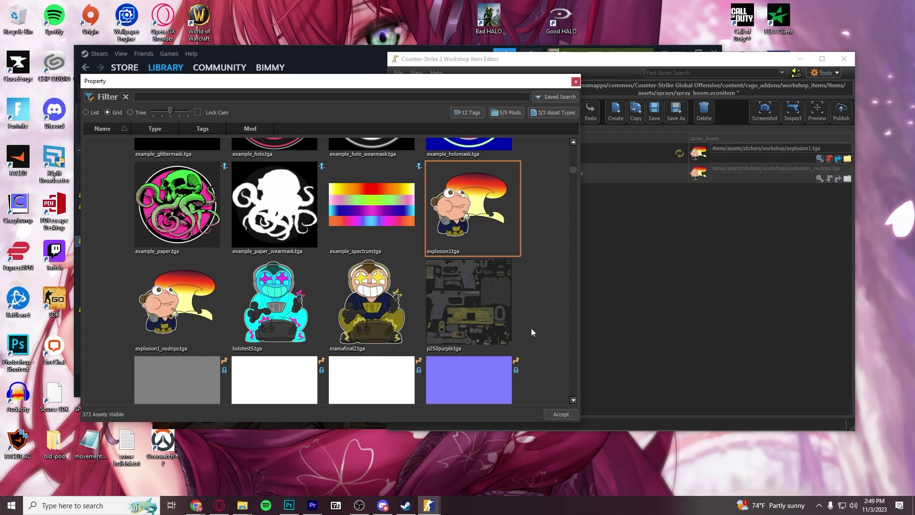
pyautogui.click(567, 415)
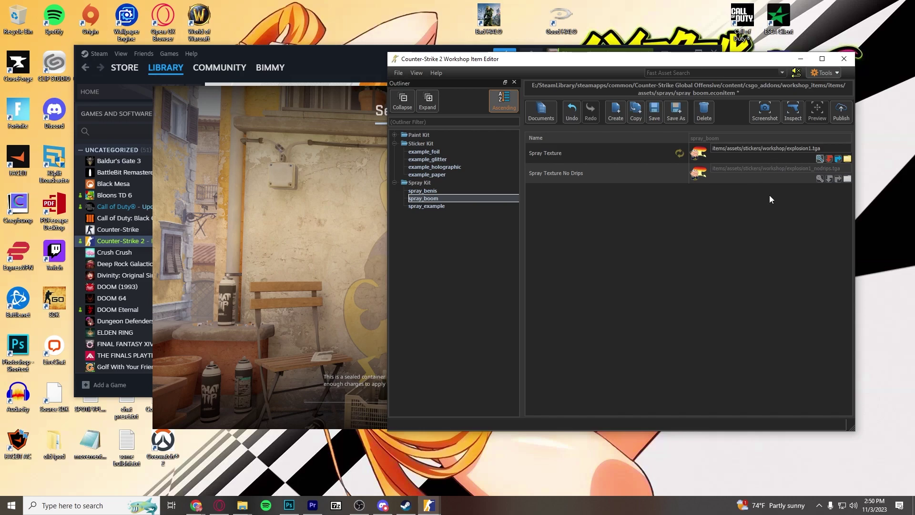
# Step: Save spray_boom.econitem and view its Sealed Graffiti preview in Counter-Strike 2
pyautogui.click(791, 115)
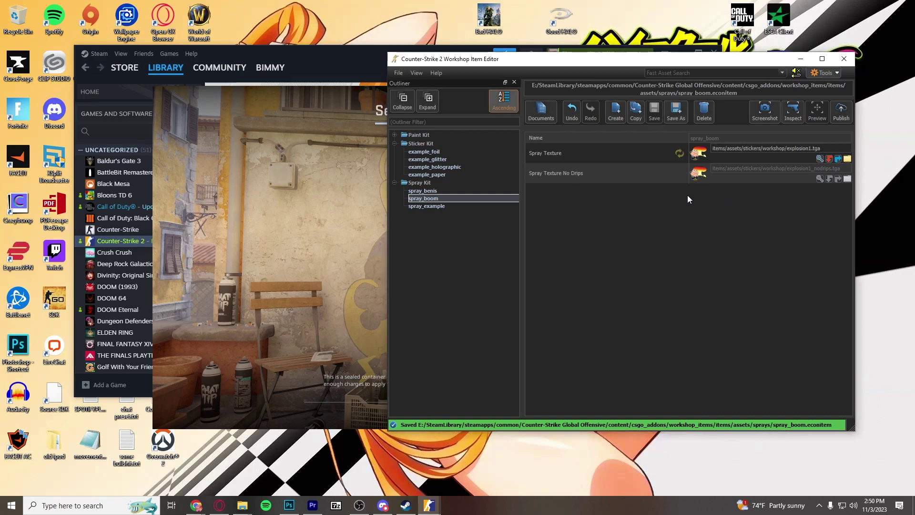
pyautogui.click(333, 215)
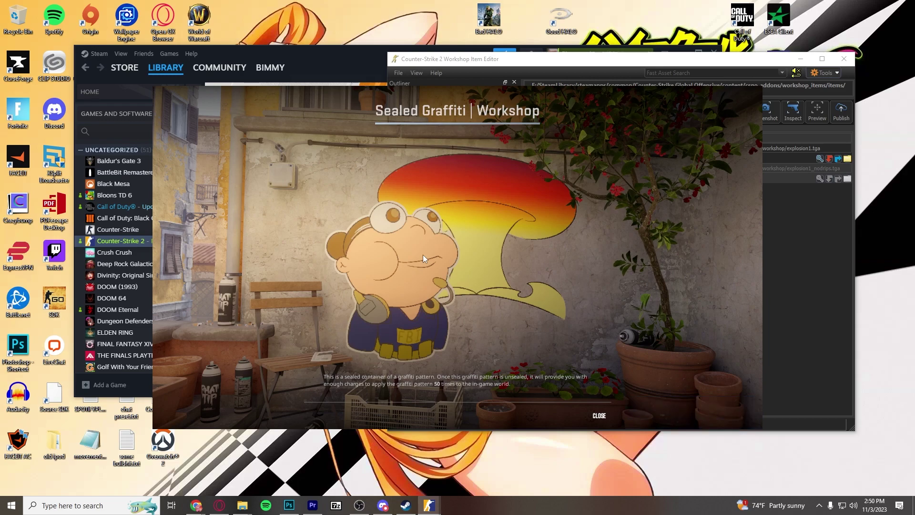
# Step: Close the Sealed Graffiti inspect screen to return to the main menu with the agent
pyautogui.click(804, 212)
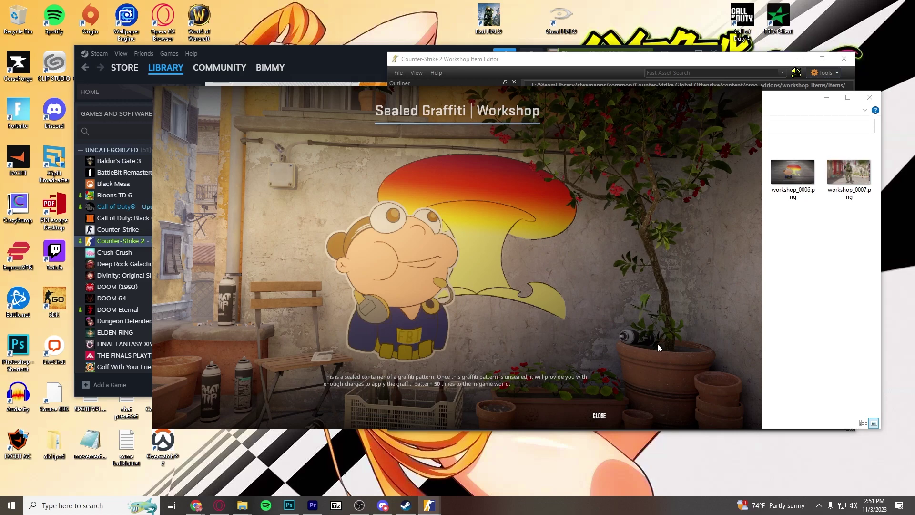
pyautogui.click(599, 416)
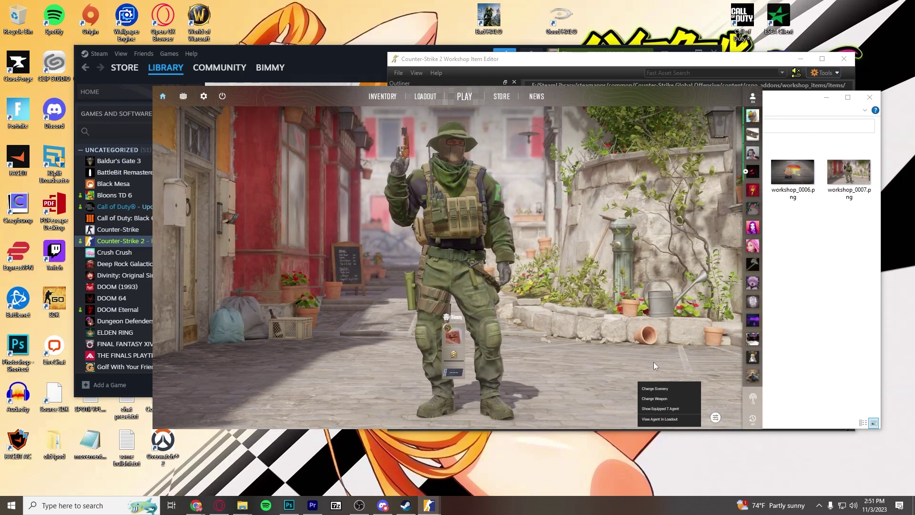
# Step: Switch the menu scenery to Office and re-inspect the spray_boom graffiti from the Item Editor
pyautogui.moveTo(661, 388)
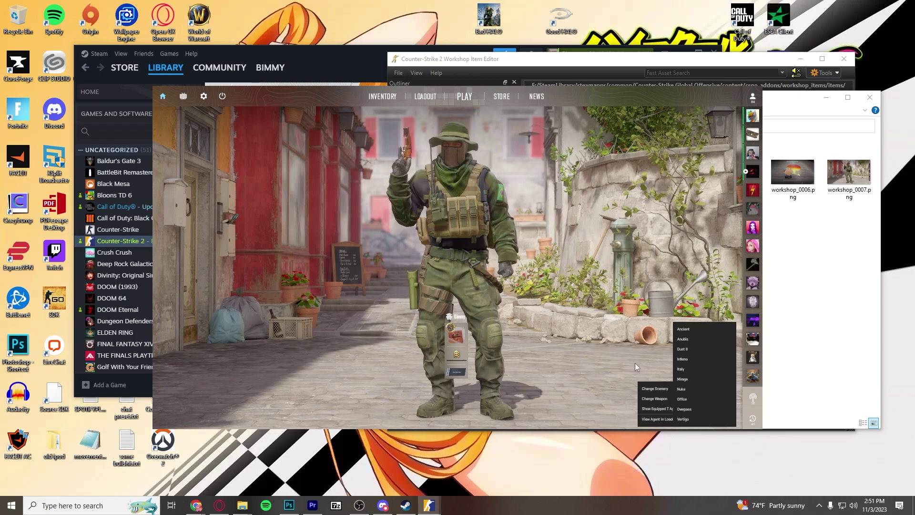
pyautogui.click(684, 399)
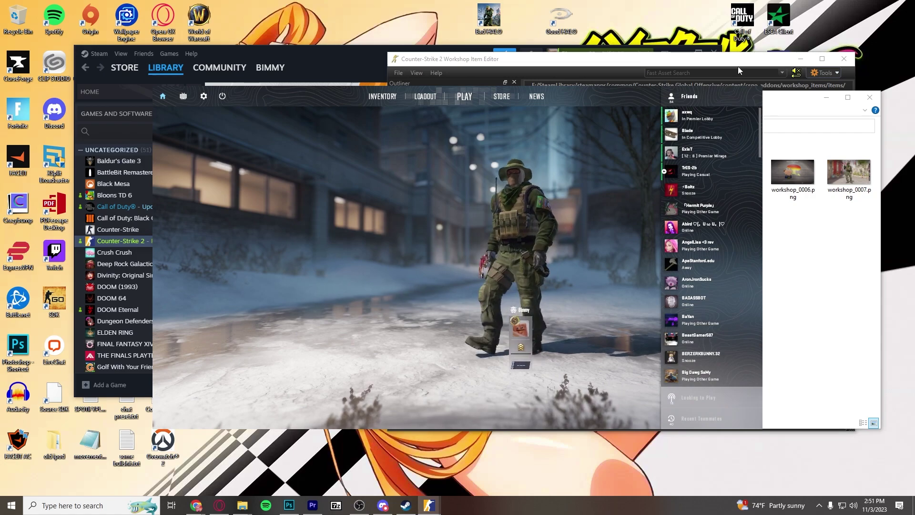
pyautogui.click(763, 59)
pyautogui.click(793, 111)
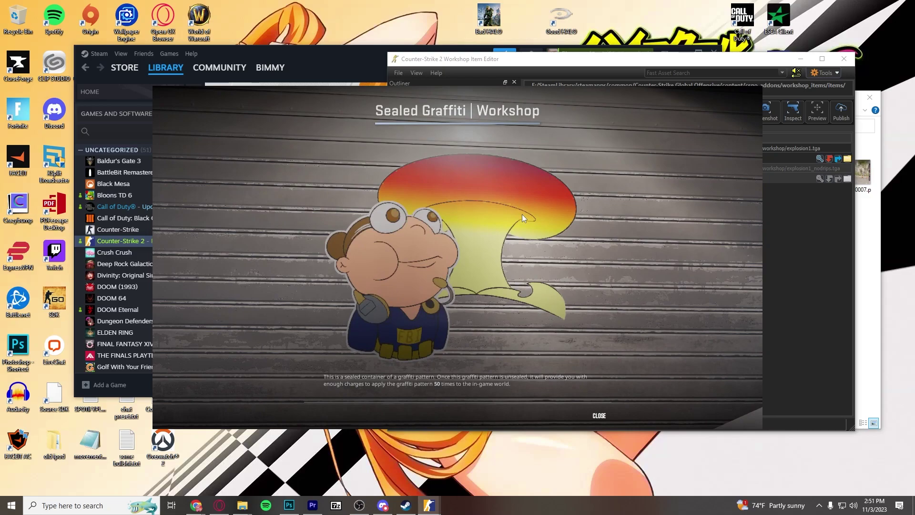
pyautogui.click(788, 219)
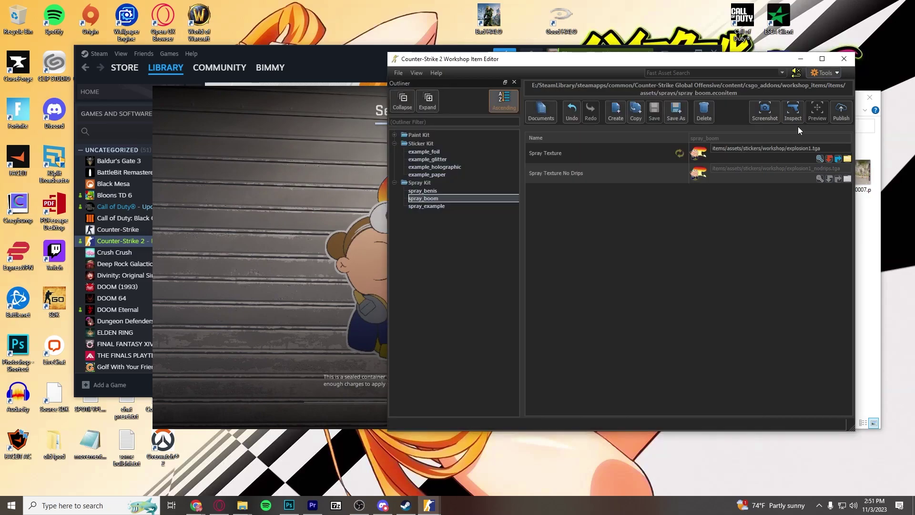
# Step: Start a new spray_boom Workshop submission, then cancel it and confirm abandoning the file upload
pyautogui.click(841, 112)
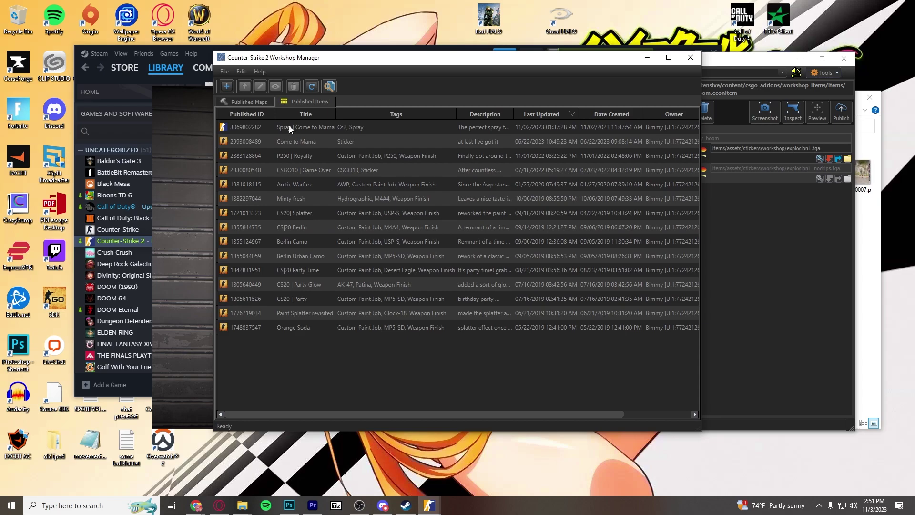
pyautogui.click(227, 87)
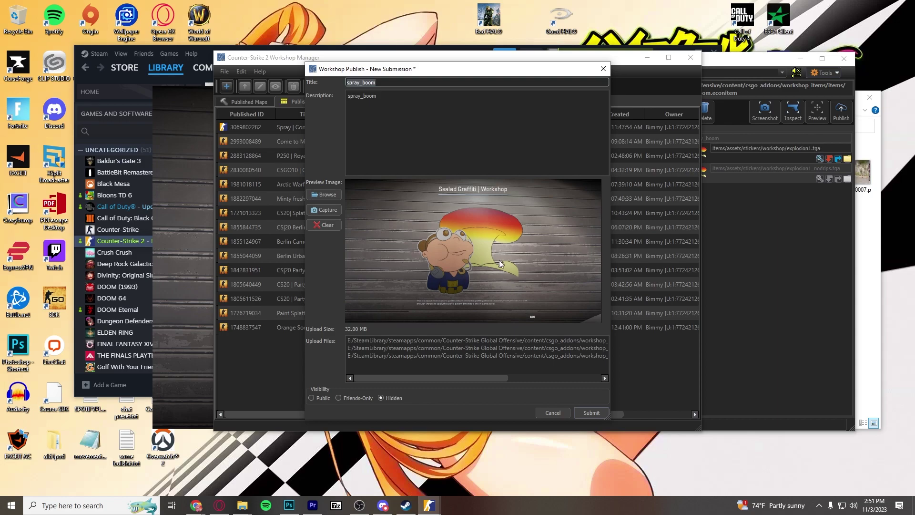
pyautogui.click(603, 69)
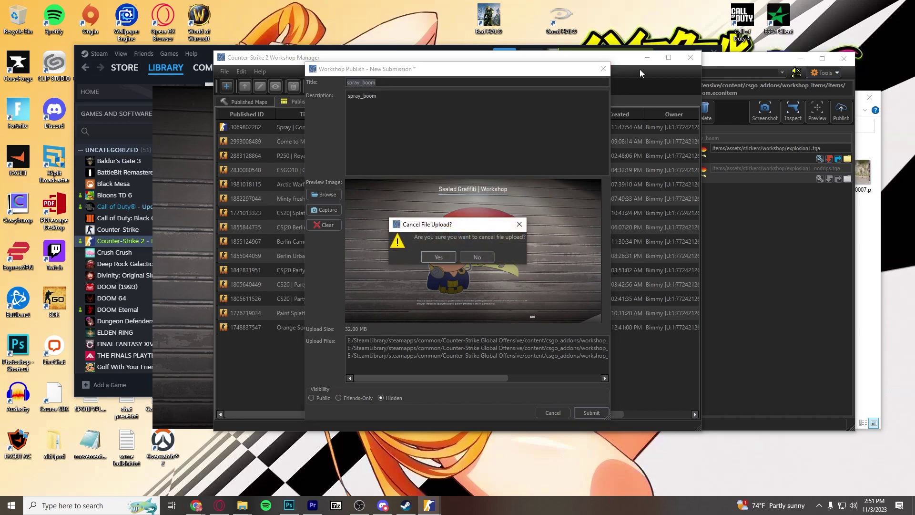
pyautogui.click(481, 259)
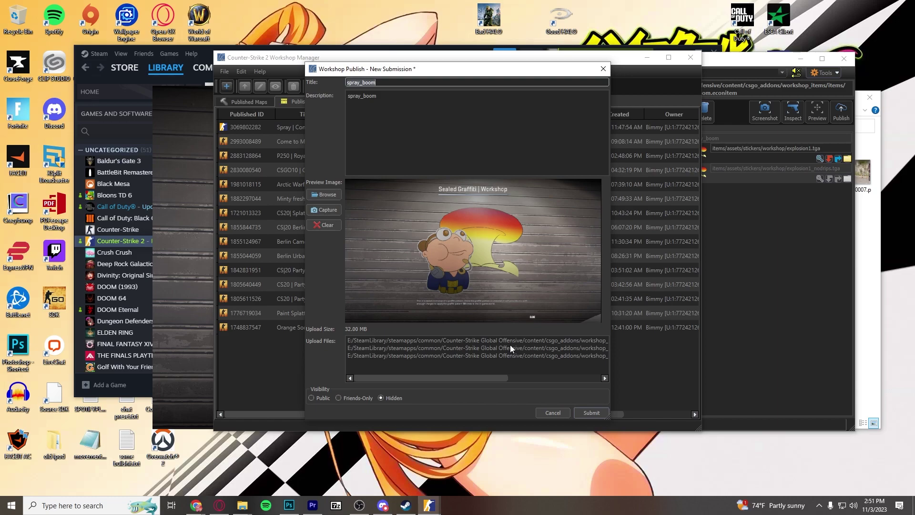
pyautogui.click(557, 412)
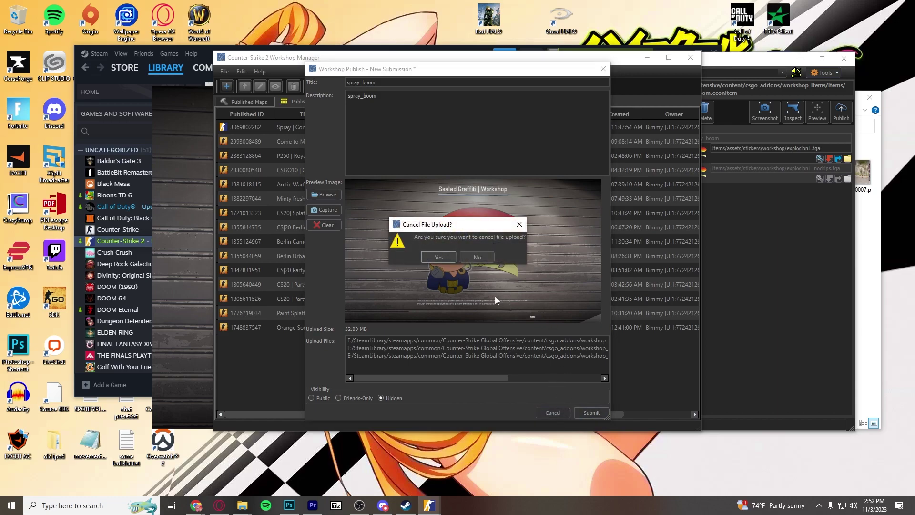
pyautogui.click(442, 257)
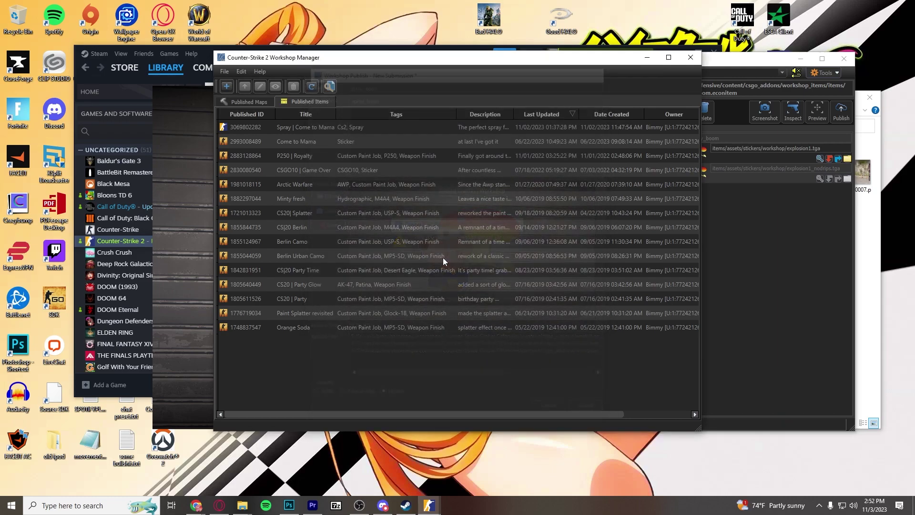
# Step: Close the Workshop Manager and bring the 'Sealed Graffiti | Workshop' explosion spray preview to the front
pyautogui.click(691, 57)
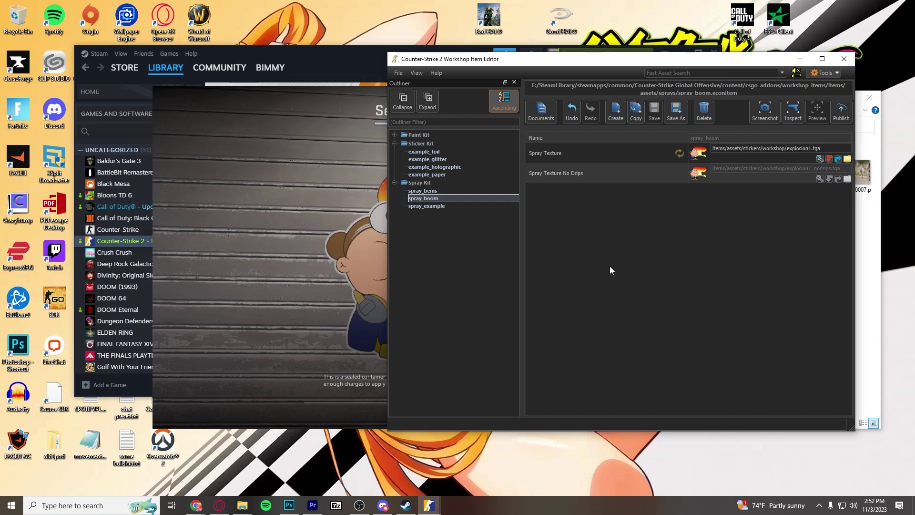
pyautogui.click(301, 262)
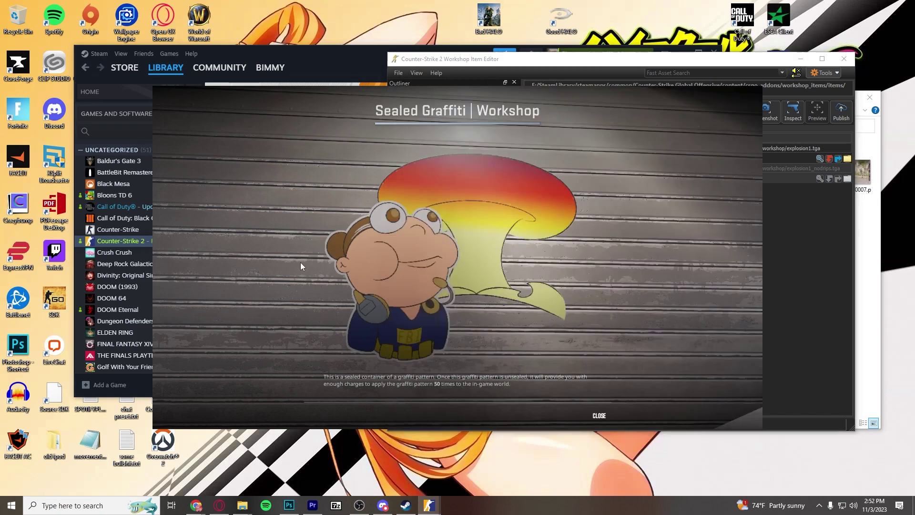